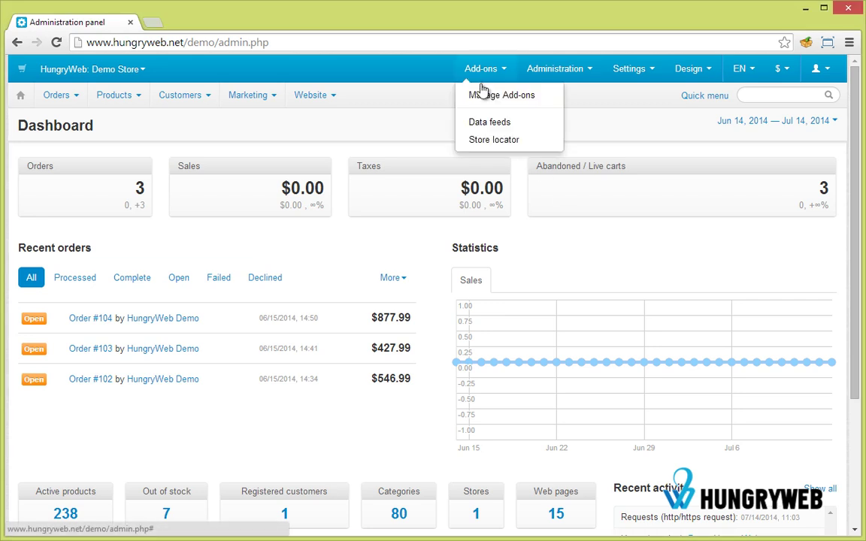
Upload and install the add-on archive hw_fronteditor-hungryweb-cs-cart-addon-v4x.zip from Manage Add-ons
left_click(481, 95)
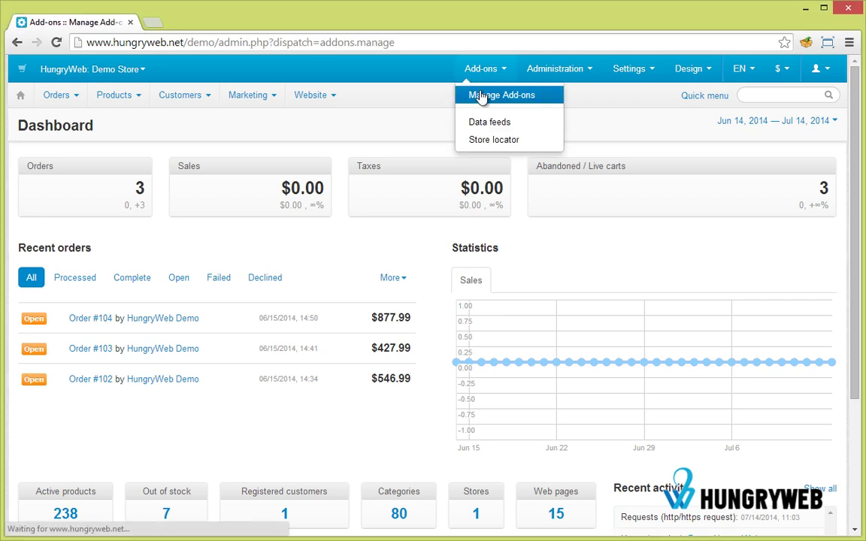
left_click(157, 125)
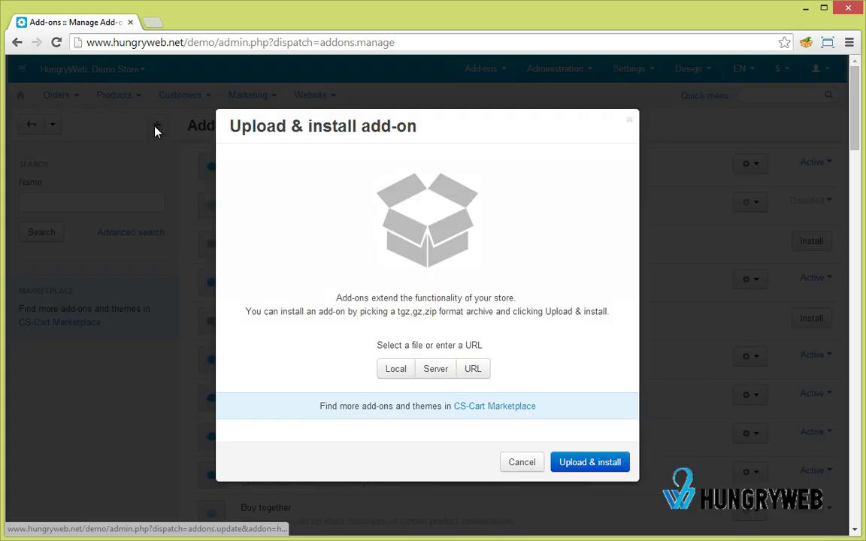
left_click(396, 369)
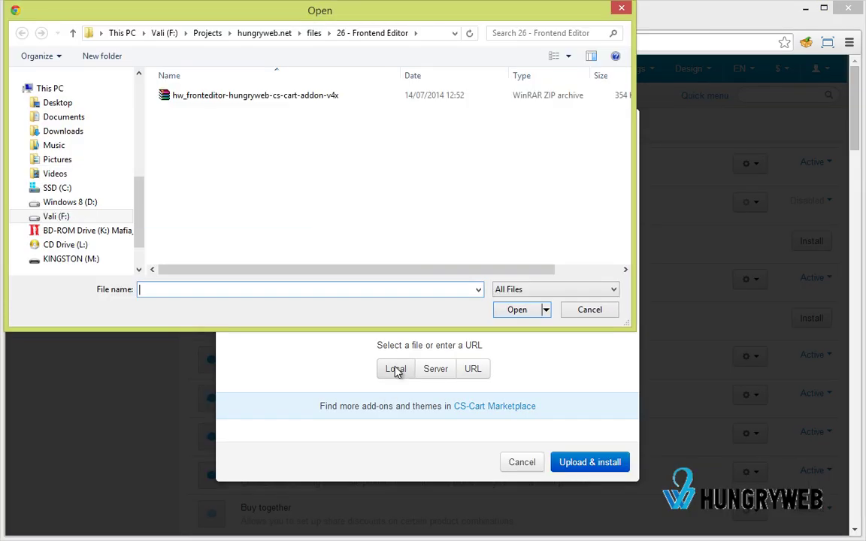
left_click(270, 103)
double_click(271, 102)
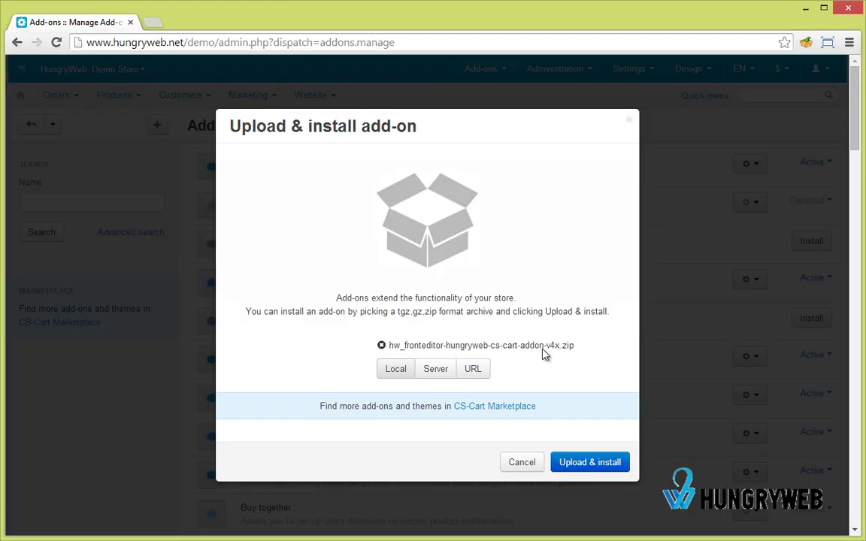
left_click(607, 466)
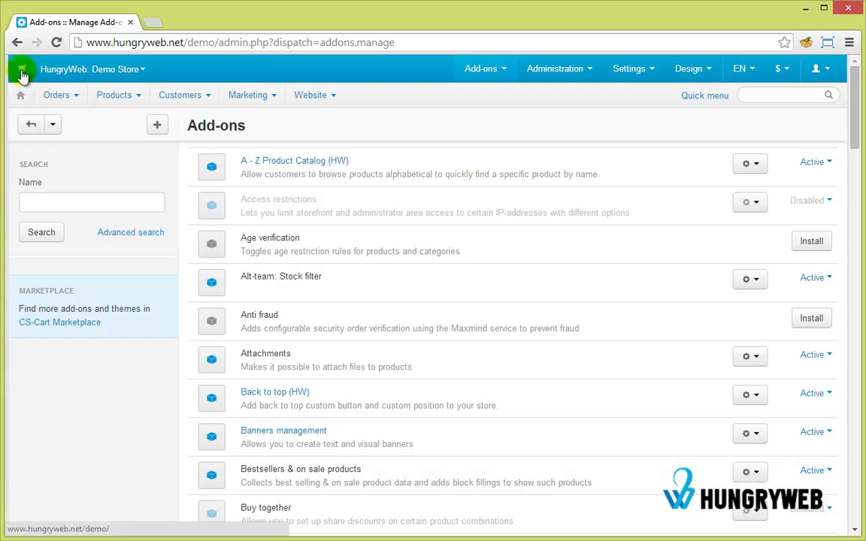
Open the storefront in a new tab and sign in with the saved demo email and password
left_click(22, 71)
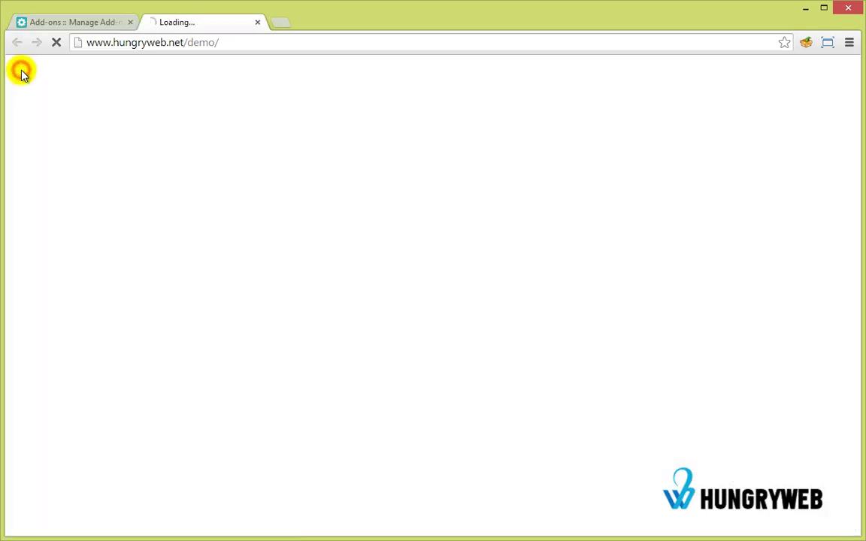
left_click(733, 226)
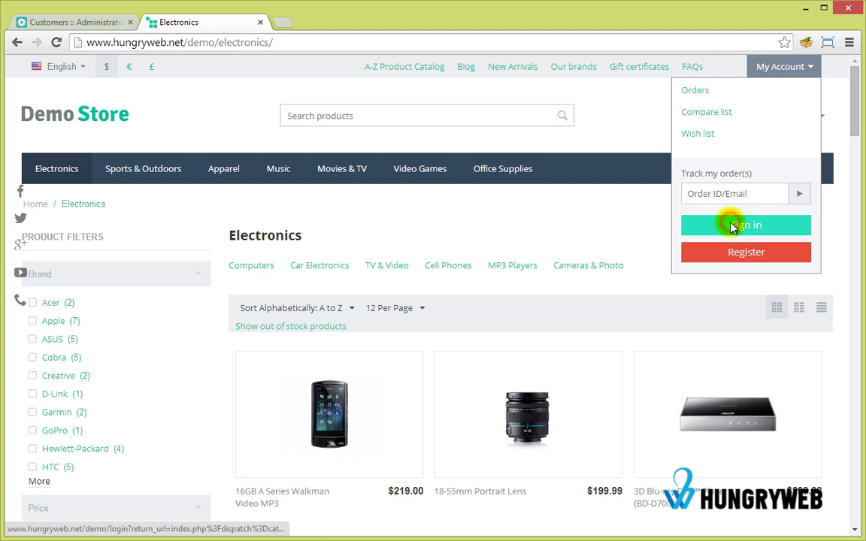
left_click(733, 226)
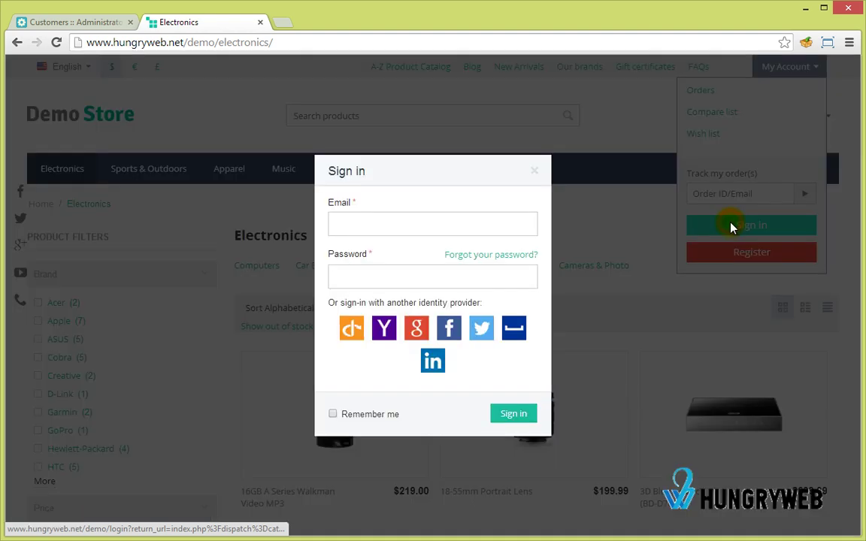
left_click(339, 221)
type("demo")
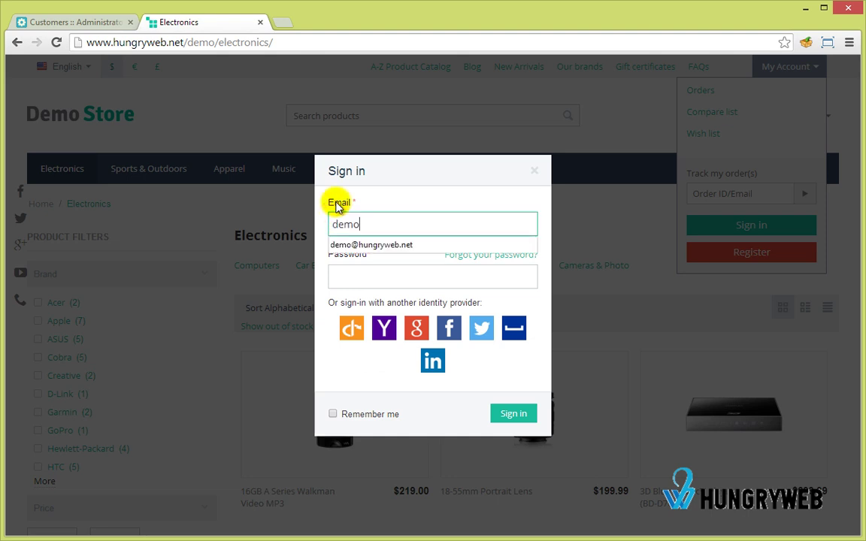
key("Down")
key("Return")
key("Tab")
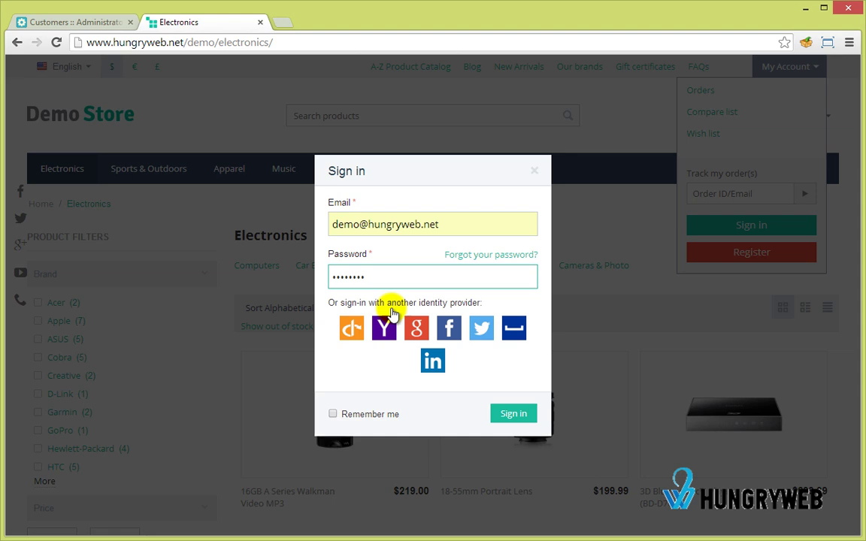
left_click(505, 422)
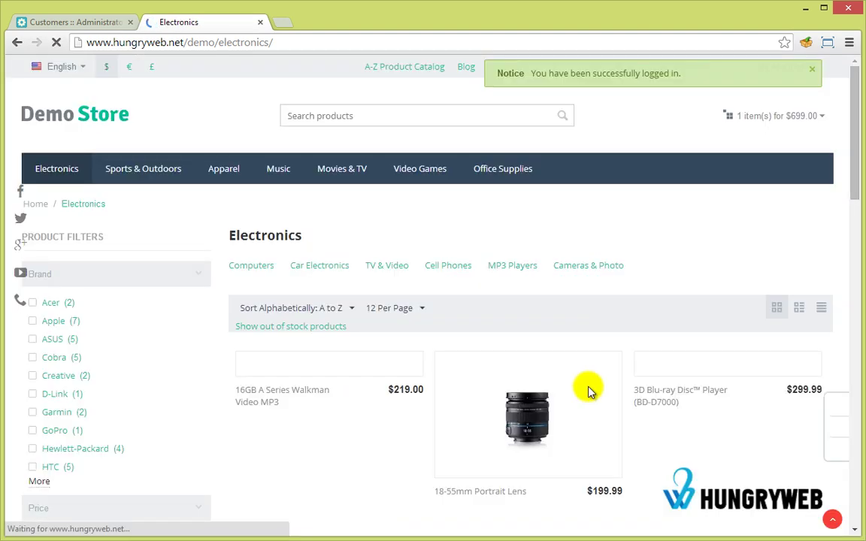
left_click(812, 69)
mouse_move(835, 352)
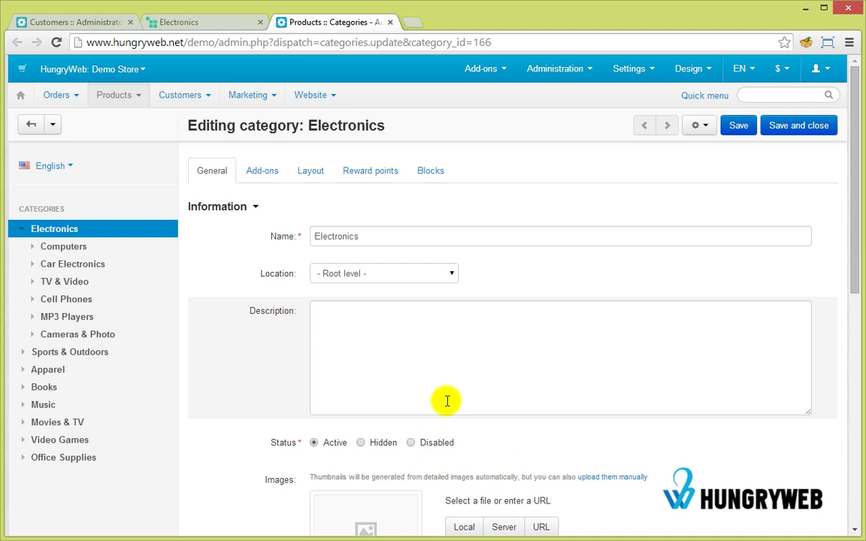
scroll(474, 352, "down", 6)
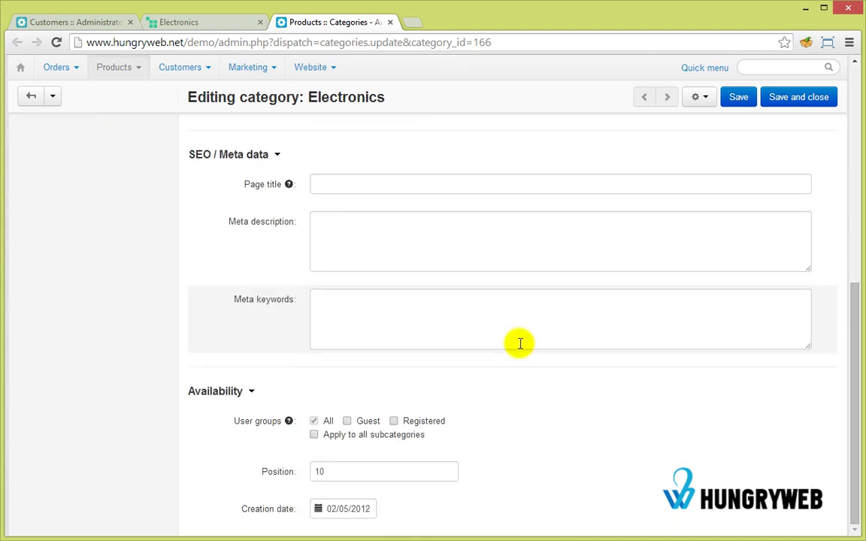
scroll(520, 344, "up", 6)
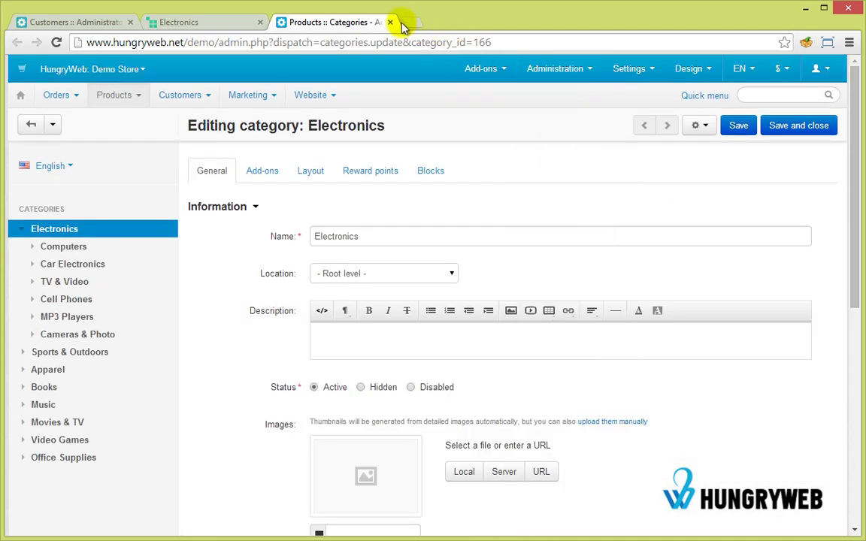
left_click(390, 22)
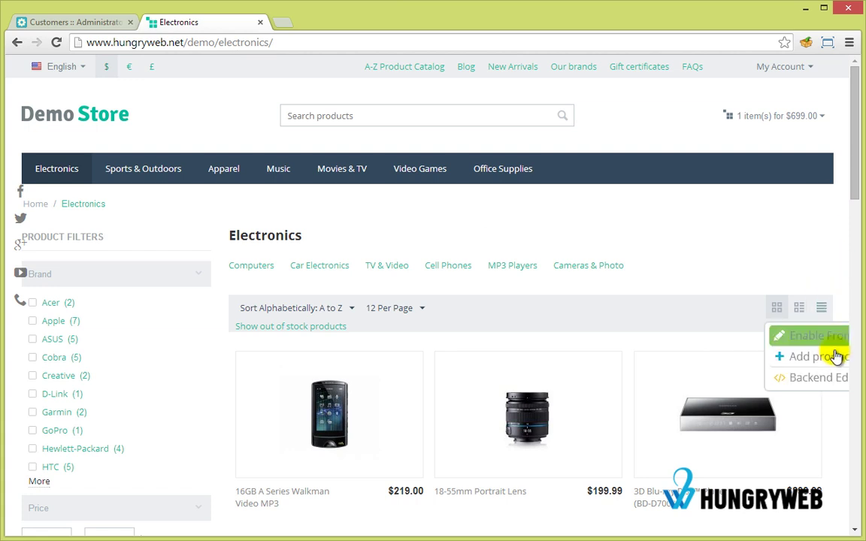
left_click(741, 356)
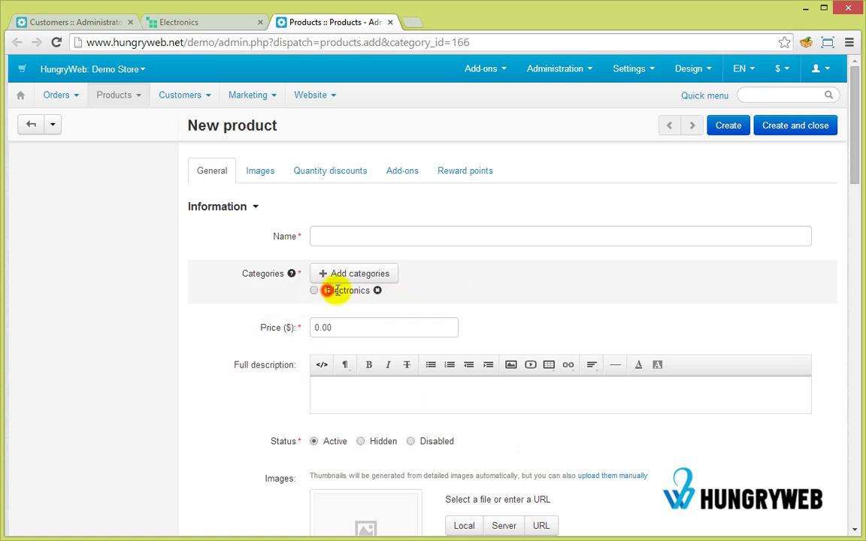
left_click_drag(337, 291, 363, 290)
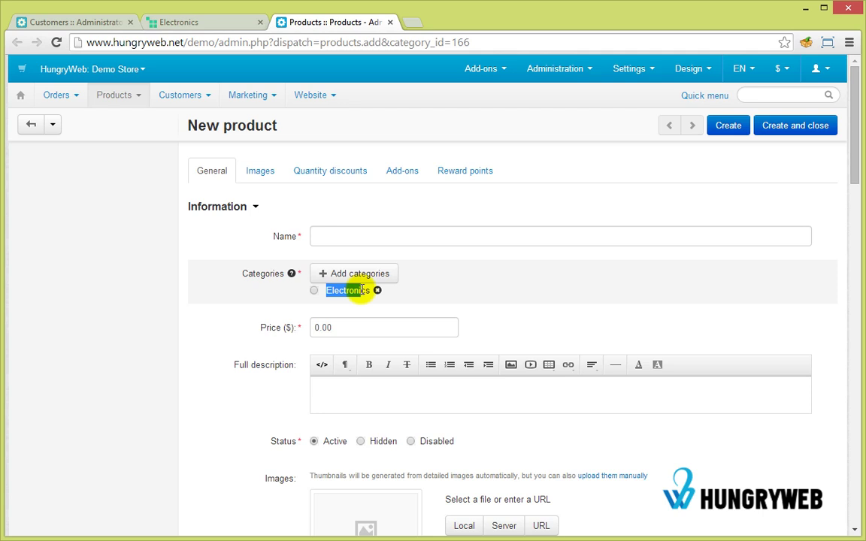
left_click(391, 23)
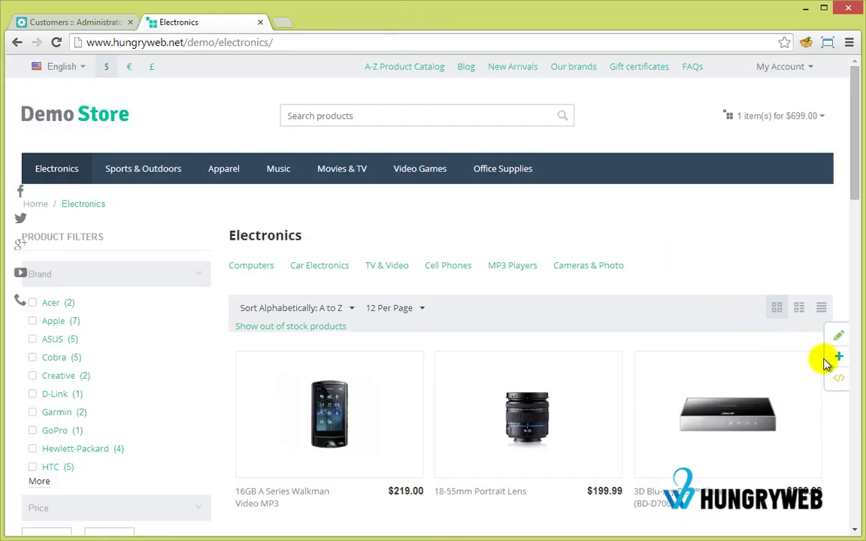
Edit the Electronics description inline, capitalising it to 'Category description can be added here...'
mouse_move(795, 371)
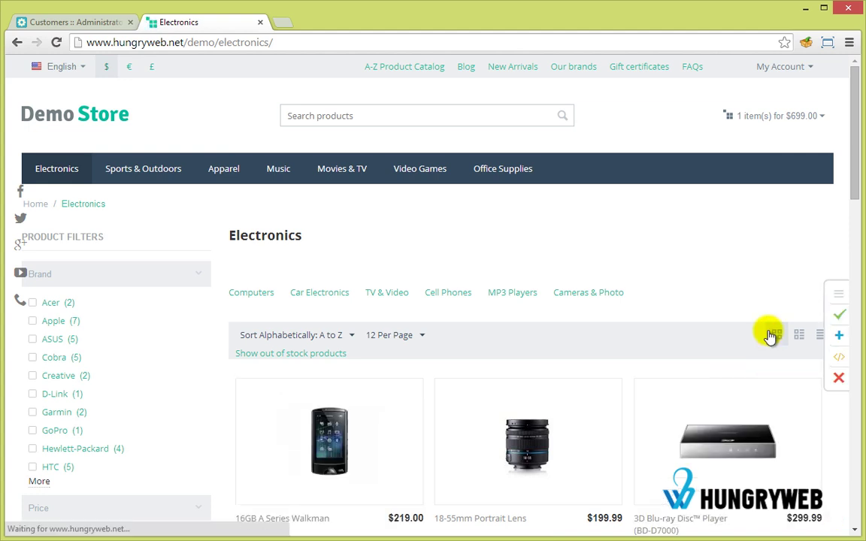
left_click(264, 262)
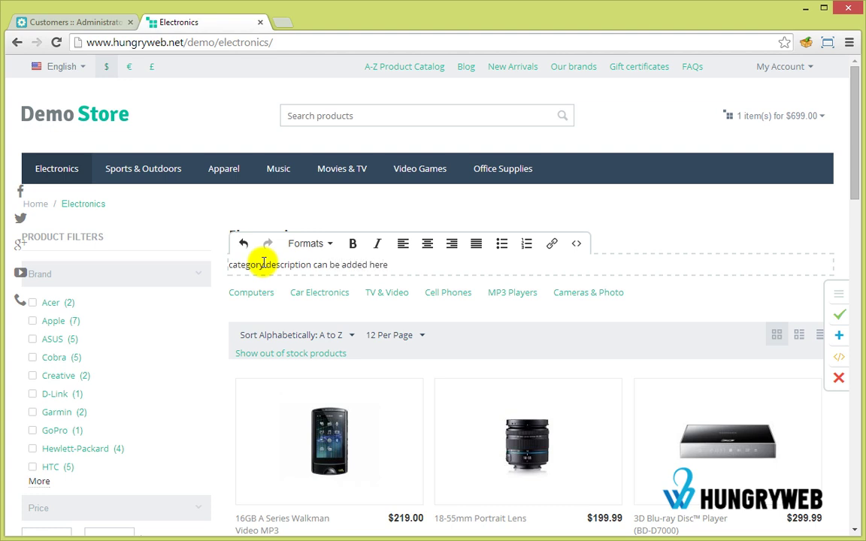
key("Home")
key("Delete")
type("C")
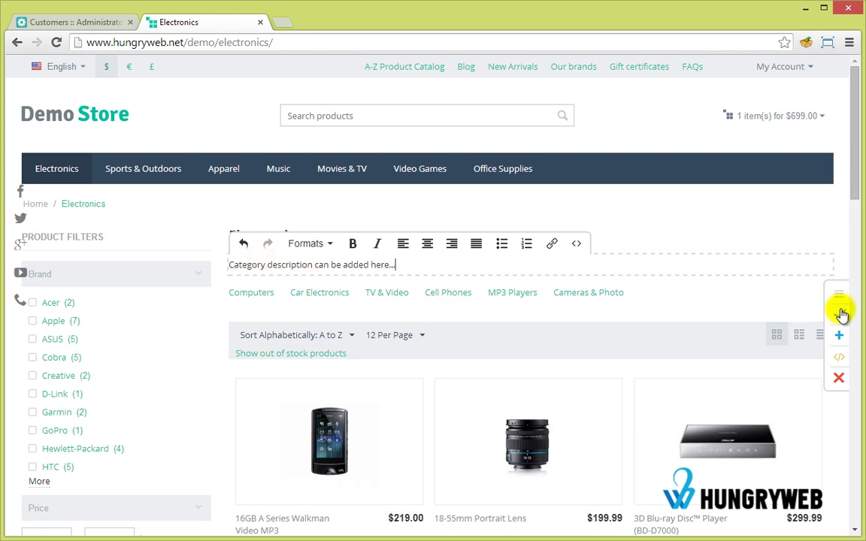
mouse_move(843, 316)
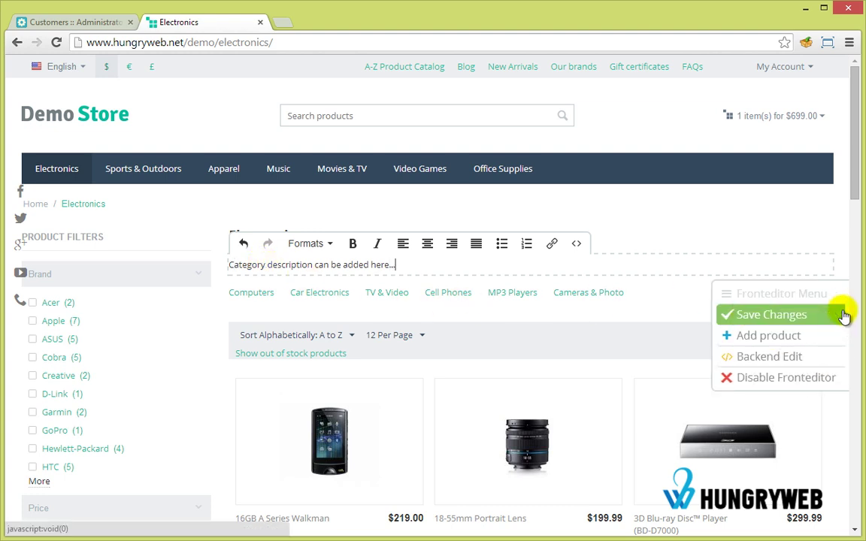
Save the inline description and check it on the Electronics category's admin page
left_click(772, 324)
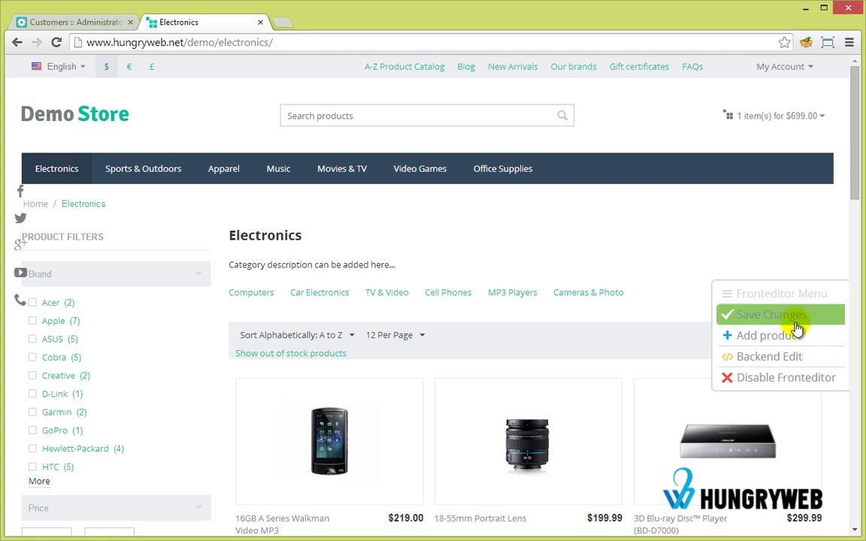
left_click(775, 360)
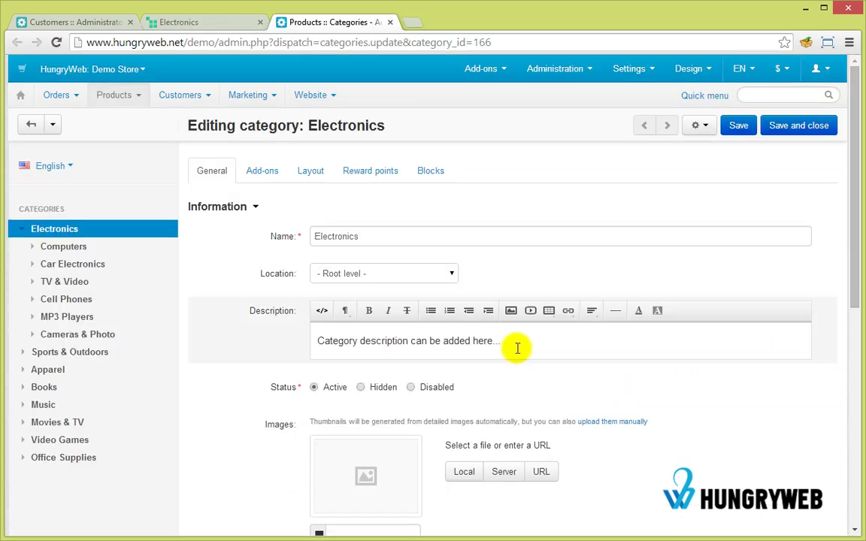
left_click(556, 349)
left_click_drag(357, 342, 506, 342)
left_click(484, 345)
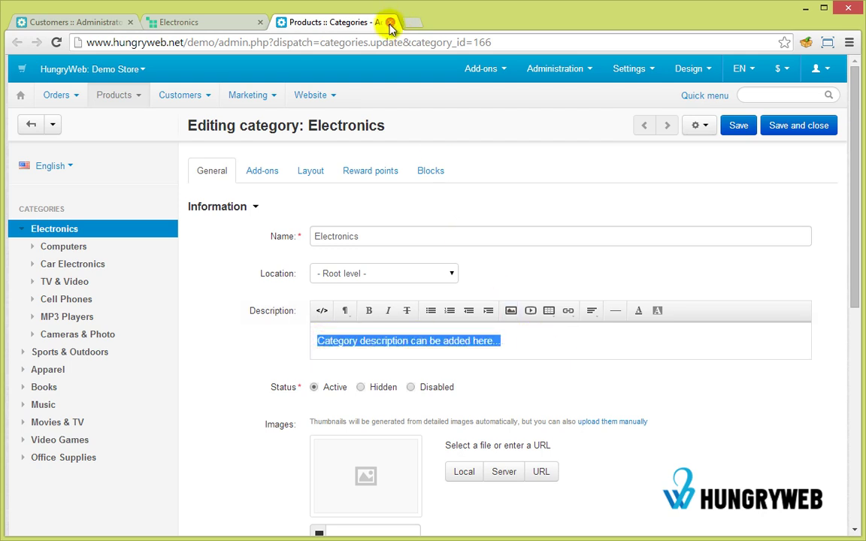
Close the admin tab, reload the storefront, and open the 16GB A Series Walkman product page
left_click(388, 22)
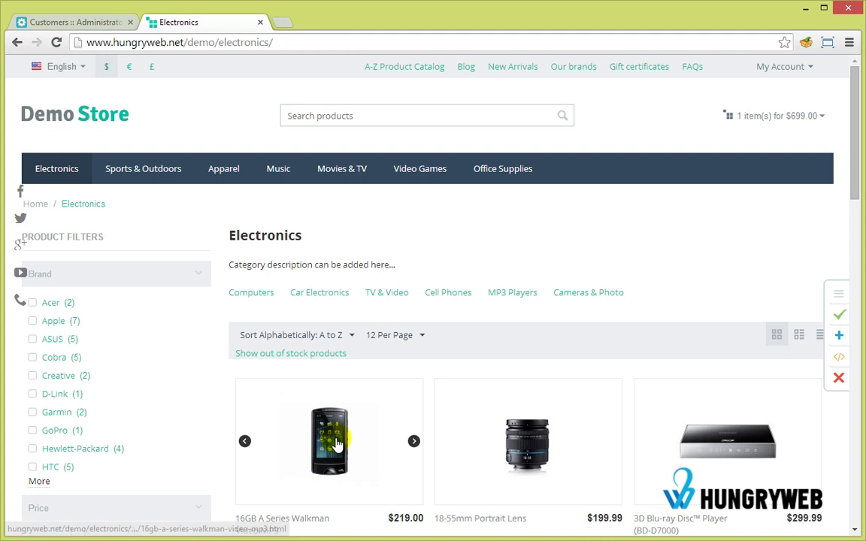
key("F5")
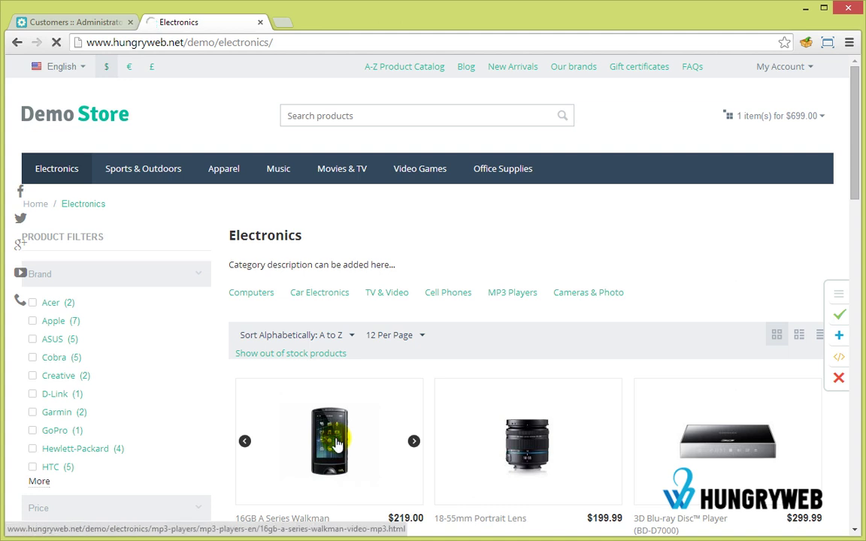
left_click(336, 443)
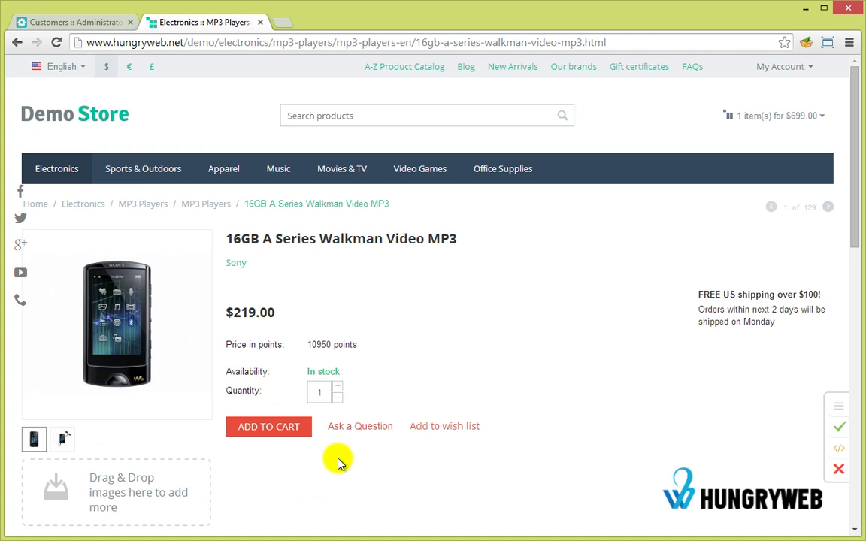
Retitle the product to '16GB A Series Walkman Video MP3/WAV' and break the description before Experience, Upload and Easily
left_click(455, 239)
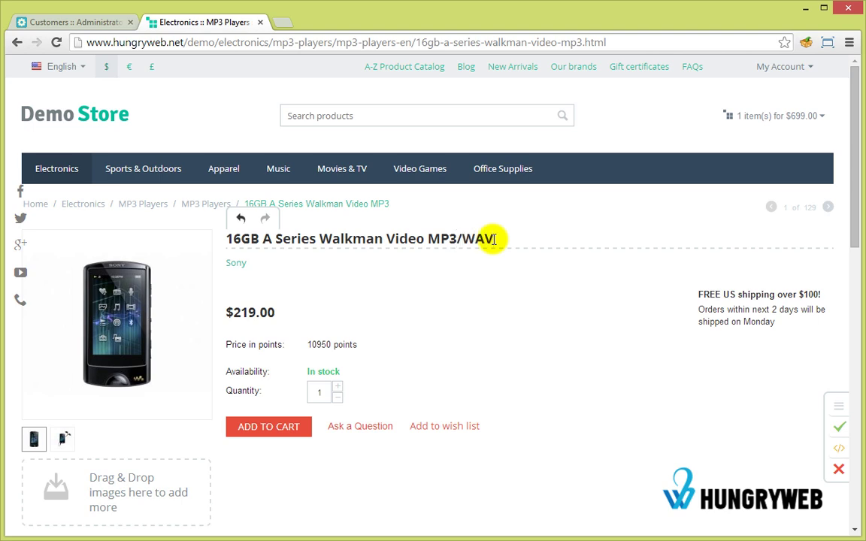
scroll(494, 300, "down", 3)
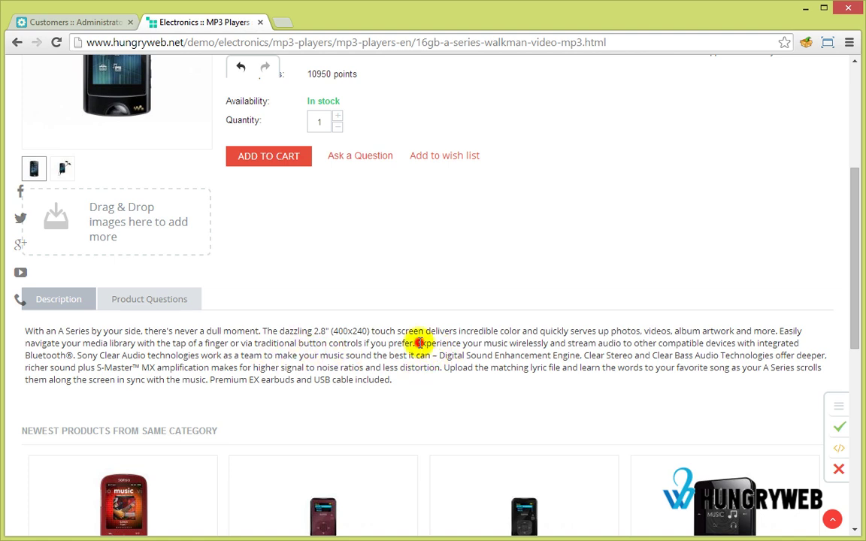
left_click(418, 343)
key("Return")
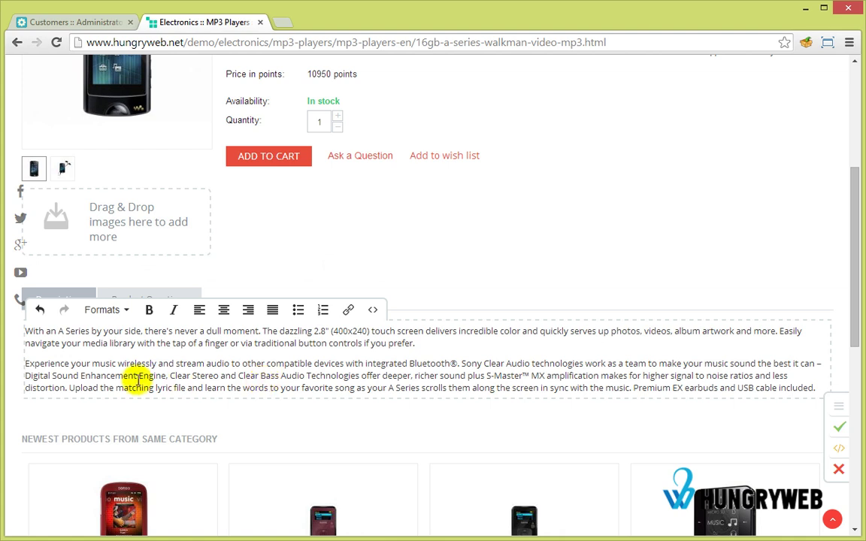
left_click(68, 389)
key("Return")
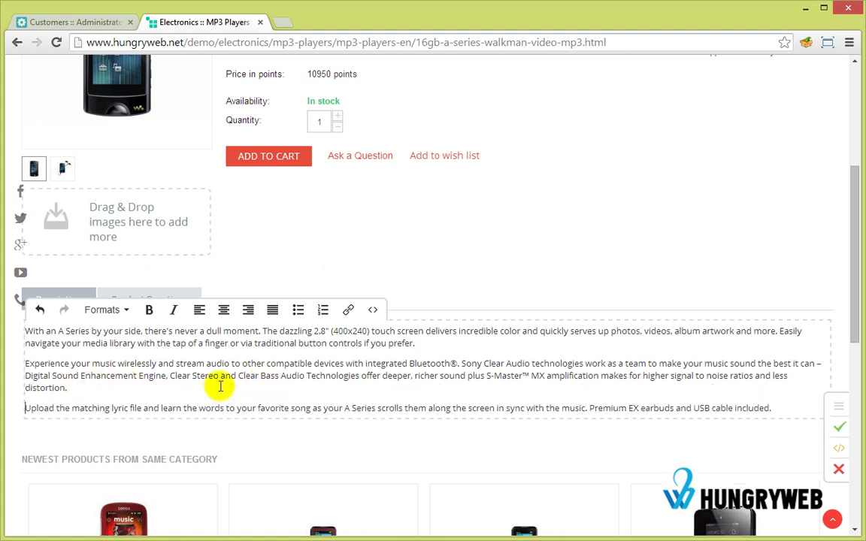
left_click(778, 332)
key("Return")
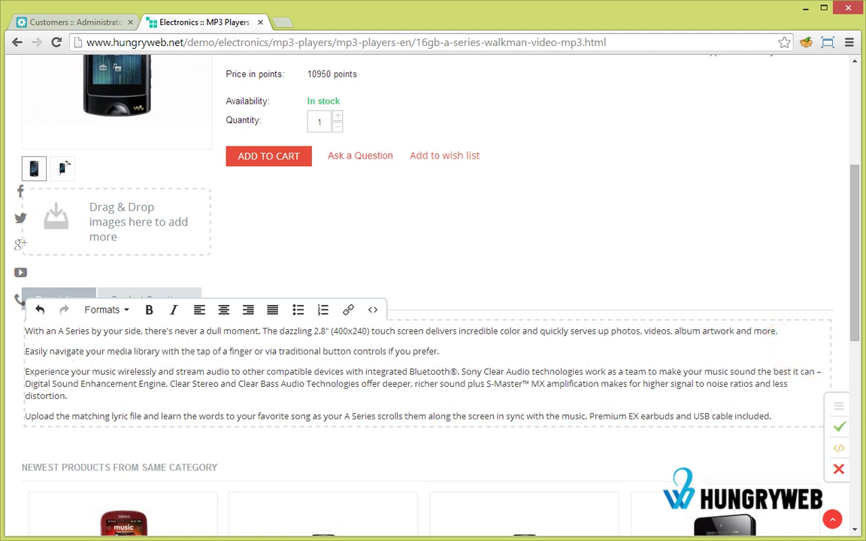
Save the title and description changes, then open the product's Backend Edit page
mouse_move(821, 439)
left_click(779, 436)
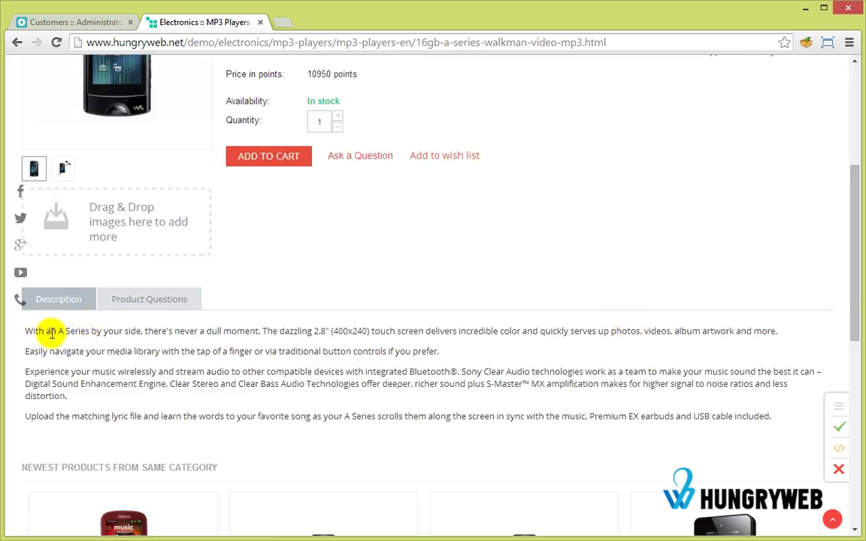
left_click_drag(23, 330, 434, 416)
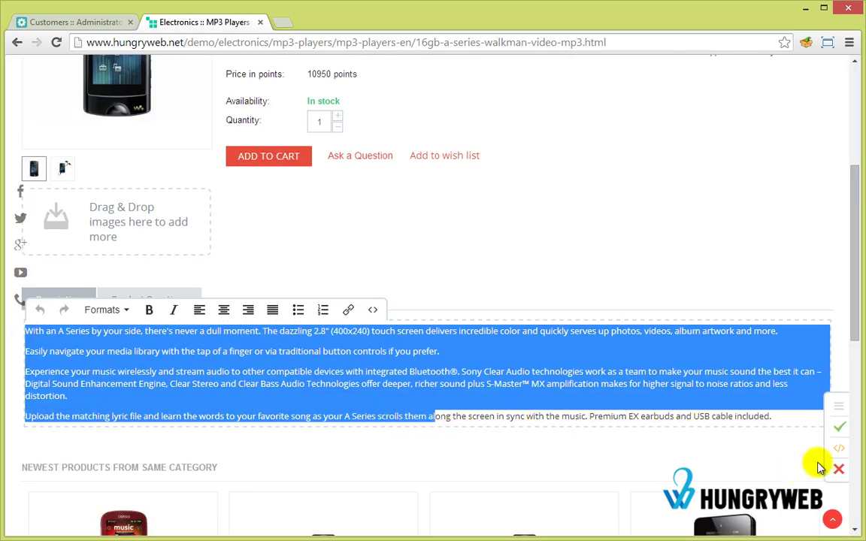
left_click(779, 450)
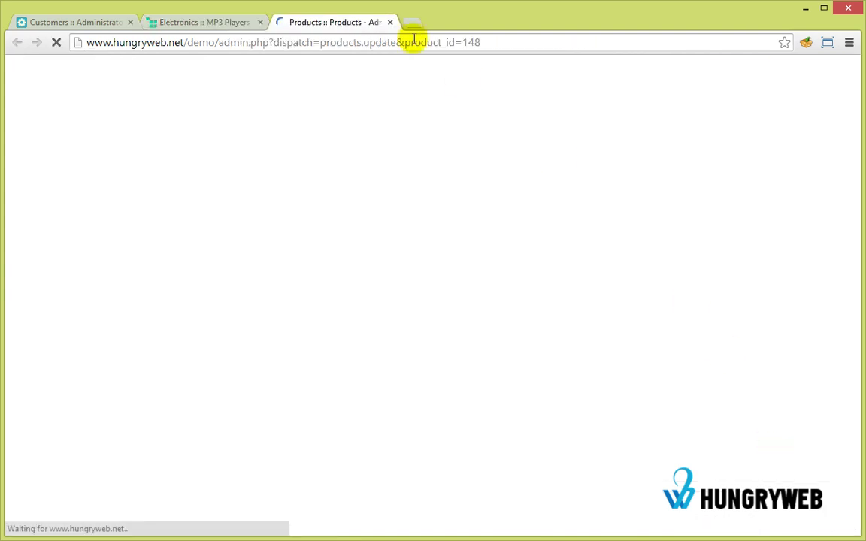
Review the Name and Full description fields in the admin, then close the tab with Ctrl+W
scroll(436, 363, "down", 1)
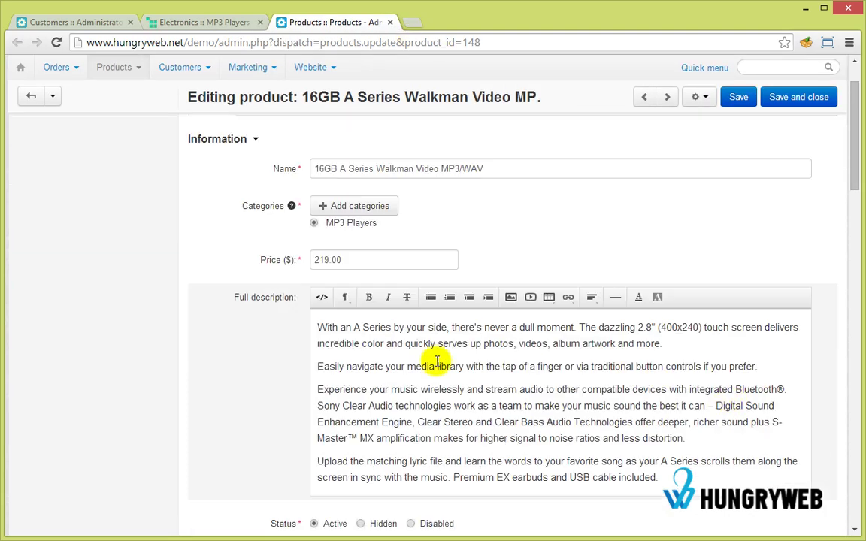
scroll(528, 384, "up", 1)
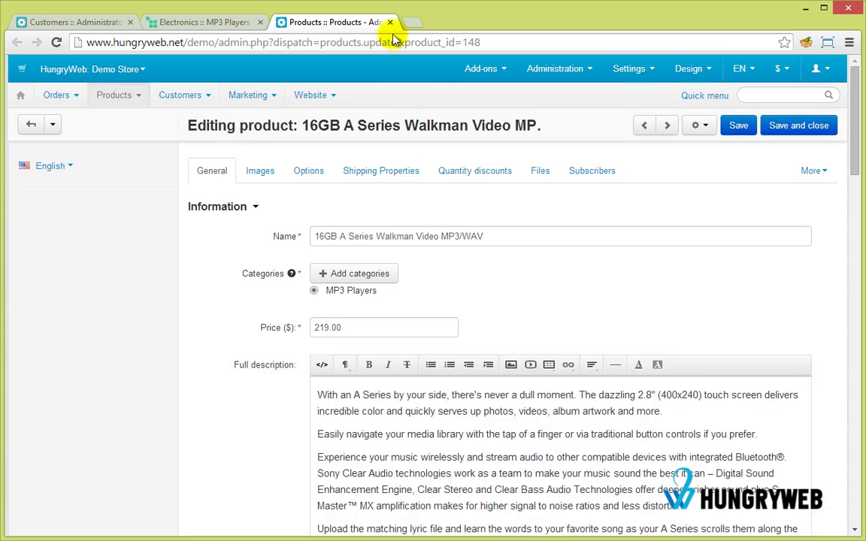
key("ctrl+w")
scroll(412, 256, "up", 1)
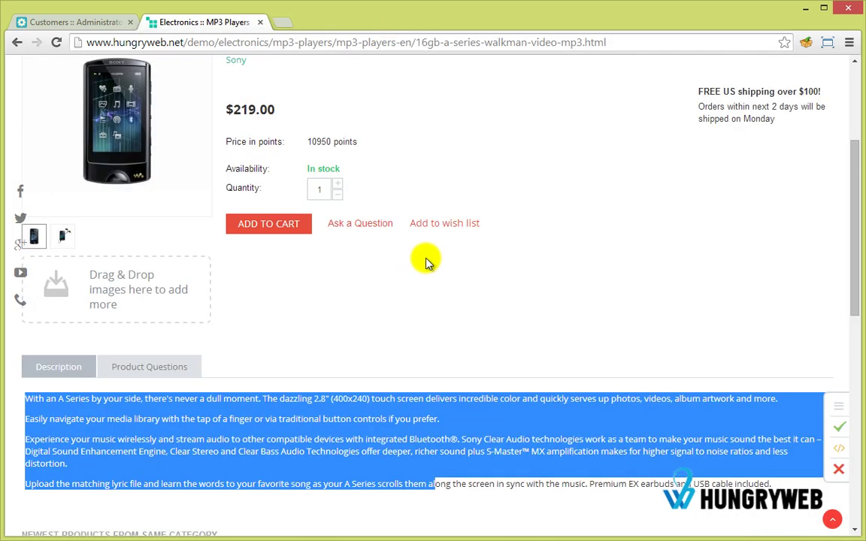
scroll(426, 261, "up", 1)
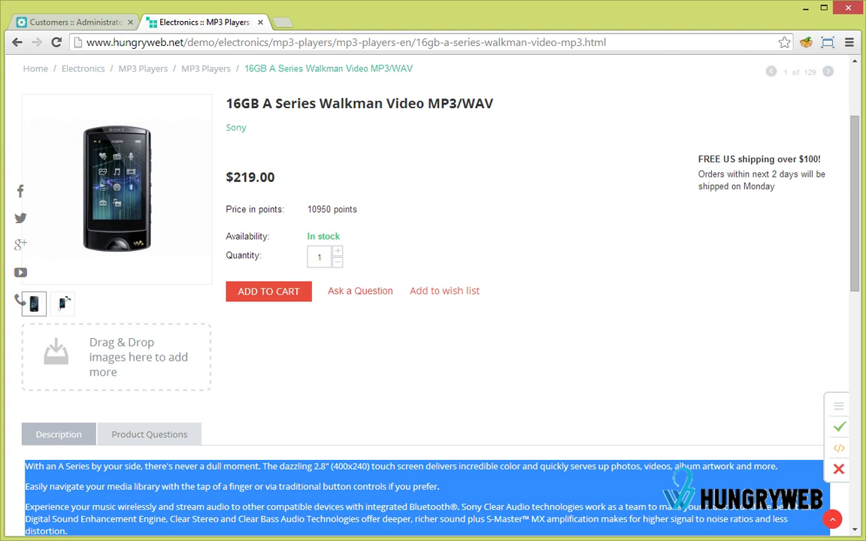
Drag the three JPEGs from Downloads\images onto the product's Drag & Drop images area
left_click(426, 261)
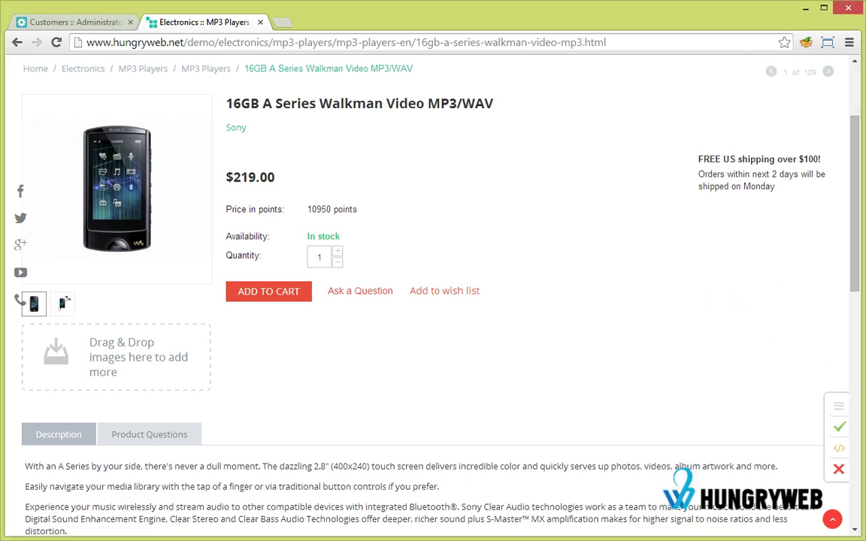
left_click_drag(865, 50, 657, 49)
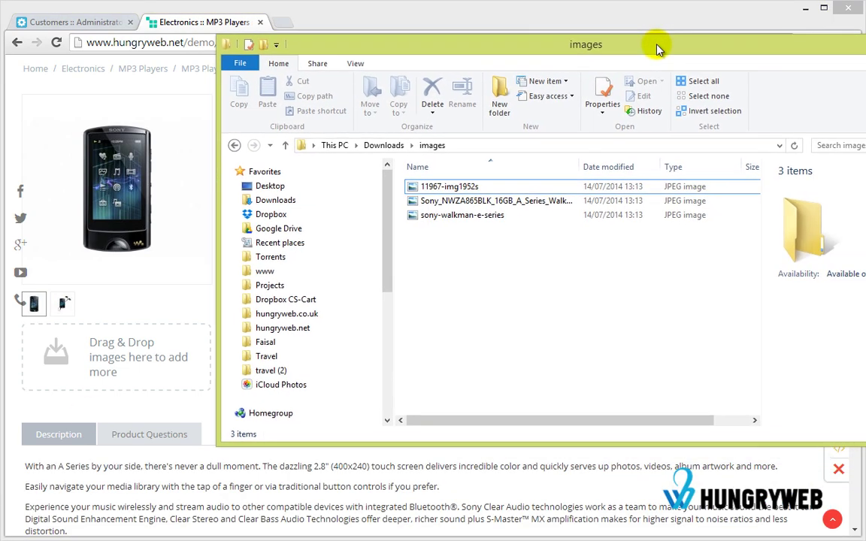
left_click_drag(451, 264, 404, 174)
left_click_drag(454, 204, 131, 354)
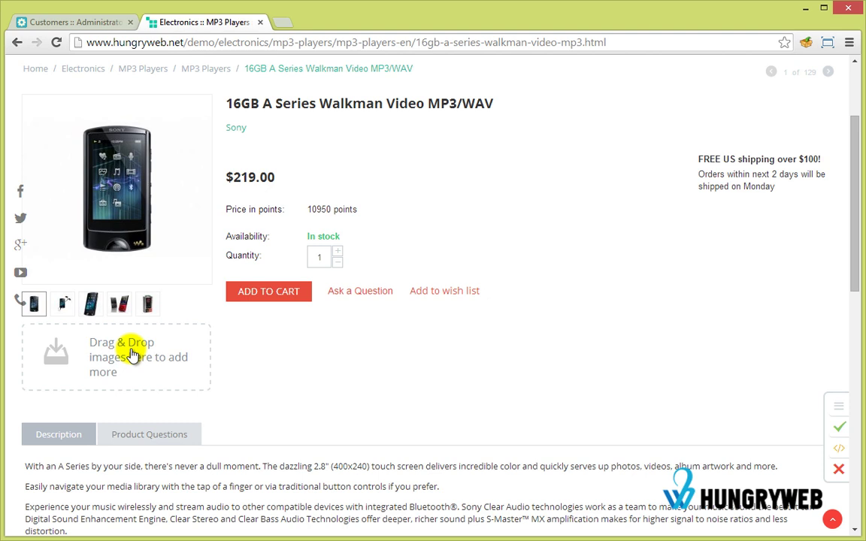
Disable the Fronteditor from the side bar, then open the Walkman product via Backend Edit
scroll(466, 360, "up", 3)
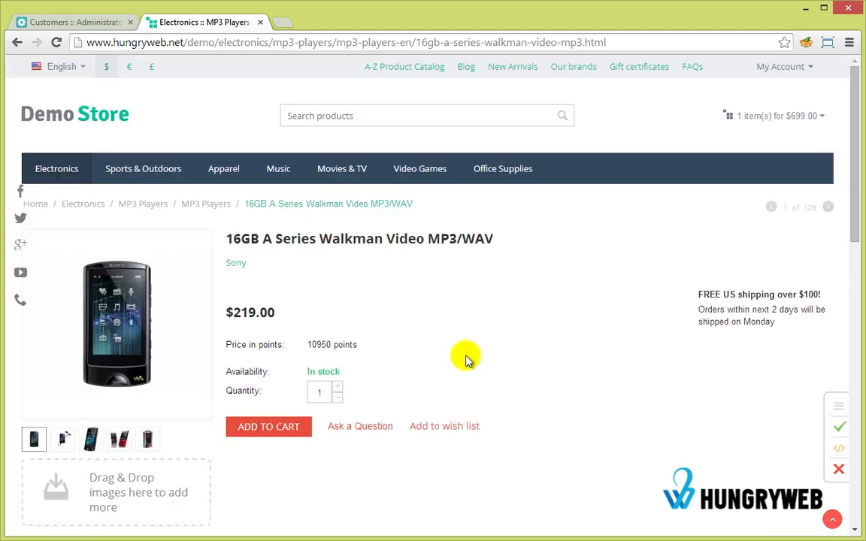
mouse_move(829, 407)
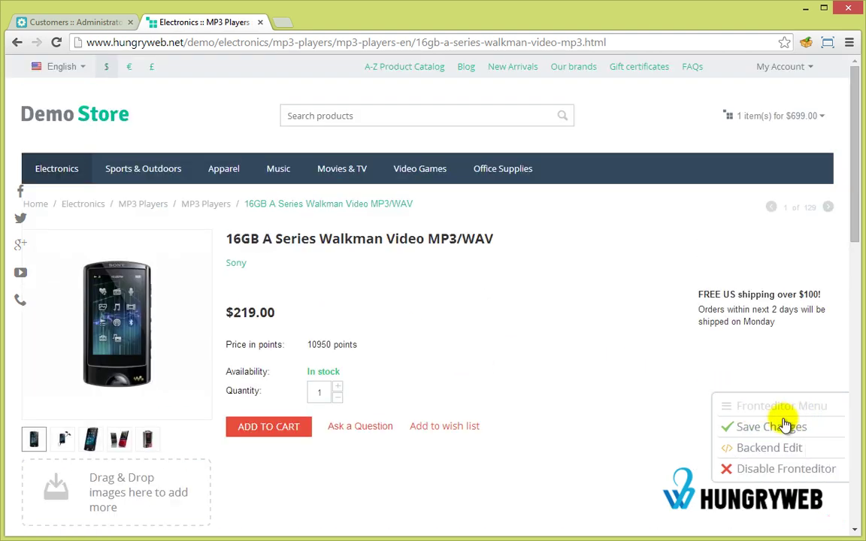
left_click(757, 472)
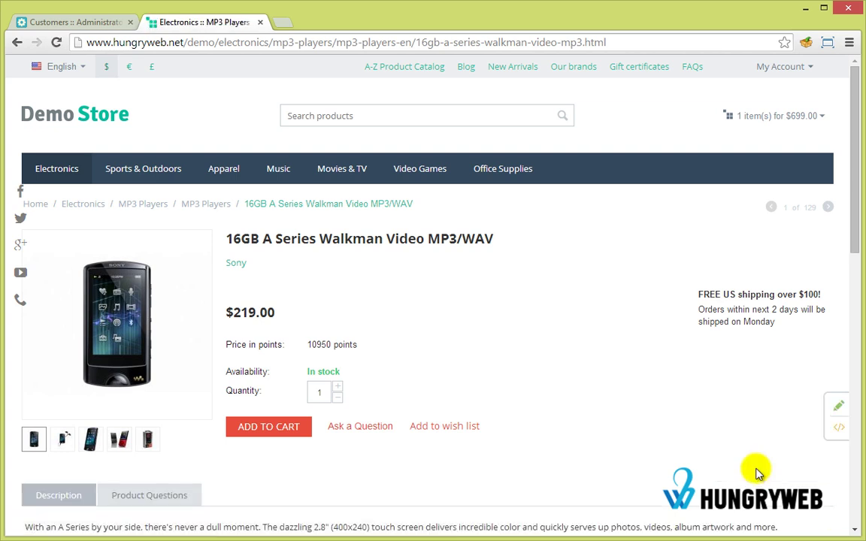
mouse_move(842, 422)
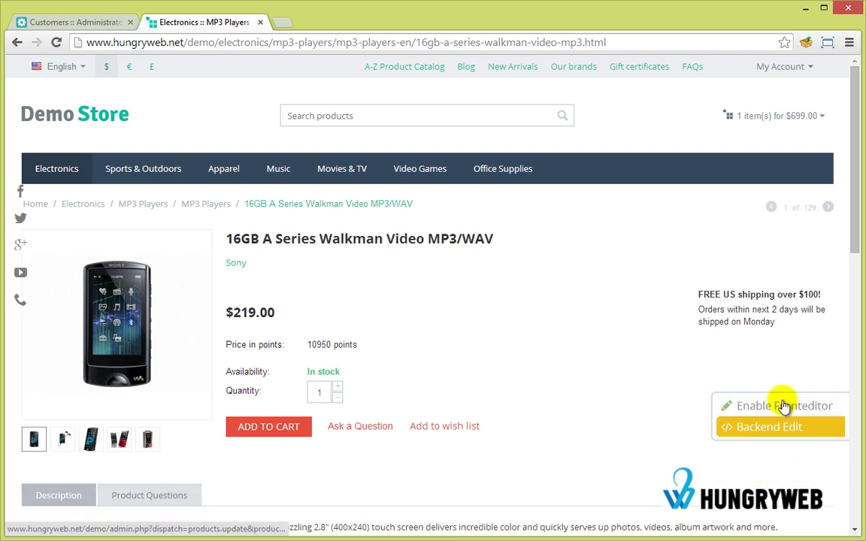
left_click(772, 427)
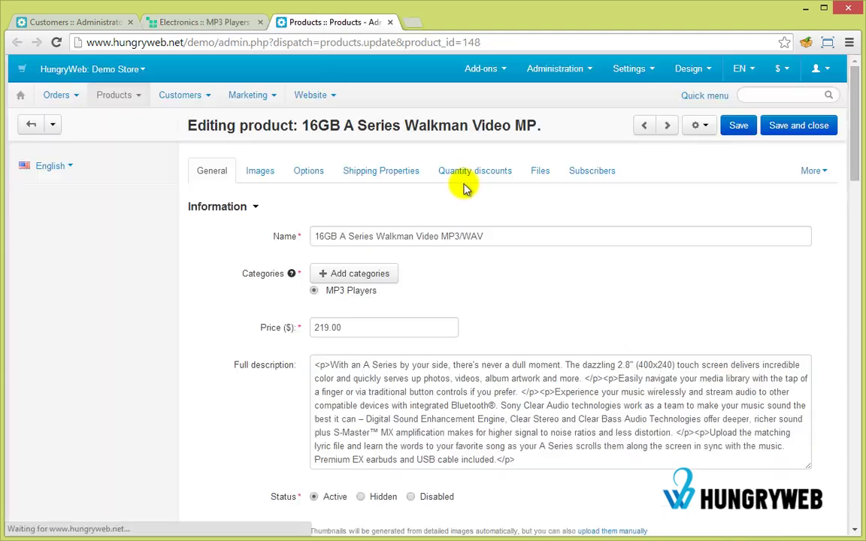
Select the Full description text in the admin product editor to review it
scroll(454, 372, "down", 1)
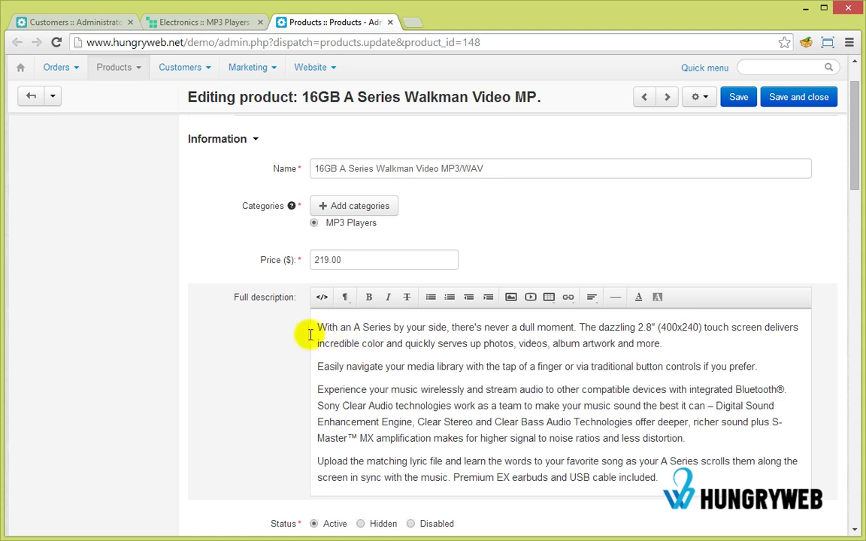
left_click_drag(317, 327, 593, 483)
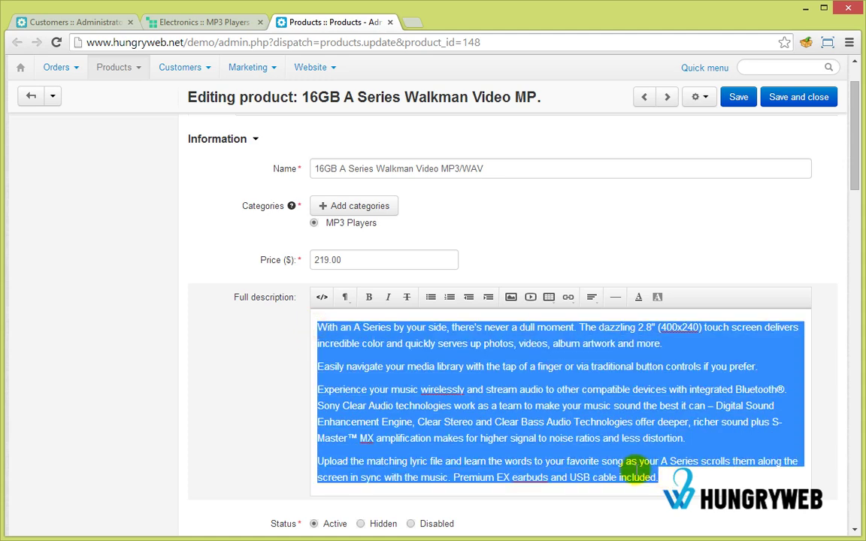
scroll(594, 483, "up", 1)
Browse the new additional pictures on the Images tab, then return to the admin dashboard
left_click(261, 171)
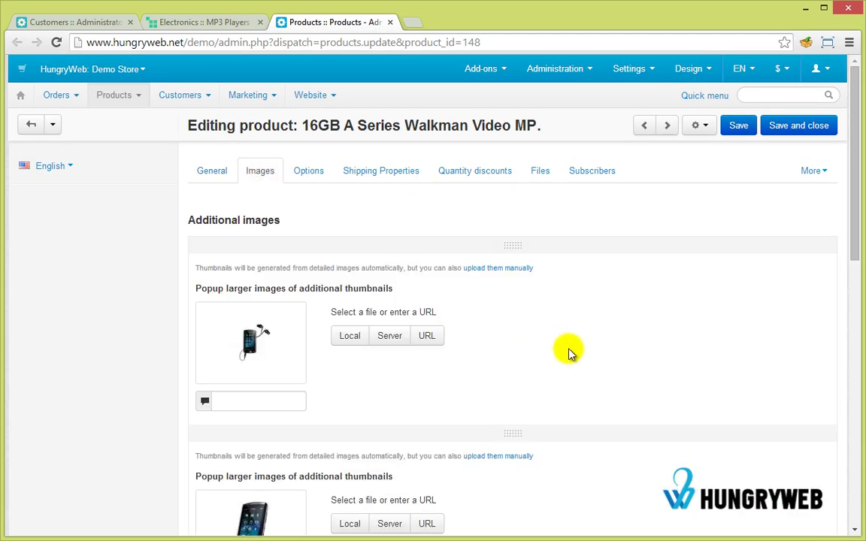
scroll(571, 352, "down", 3)
scroll(577, 352, "down", 6)
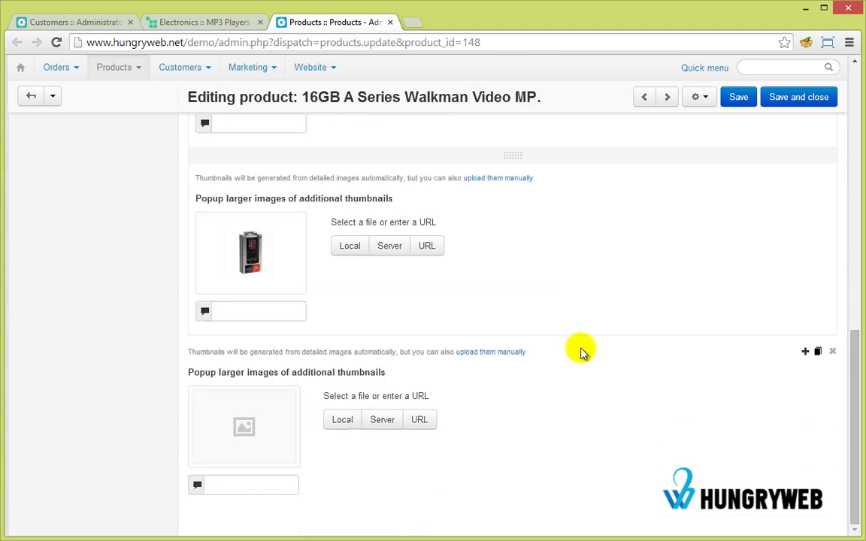
scroll(581, 351, "up", 9)
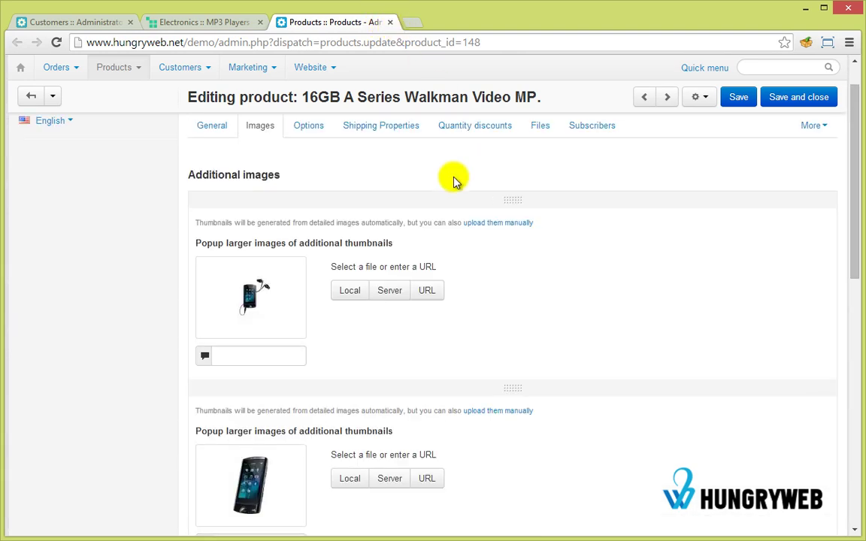
left_click(22, 95)
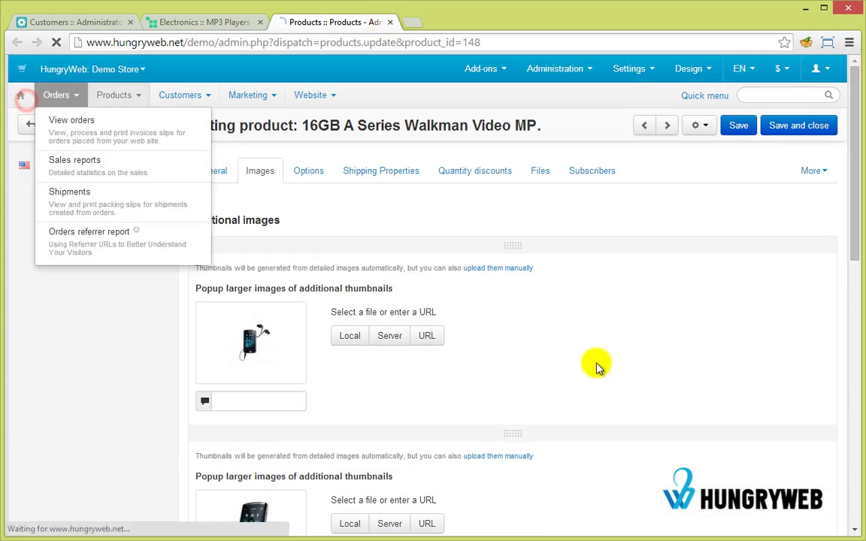